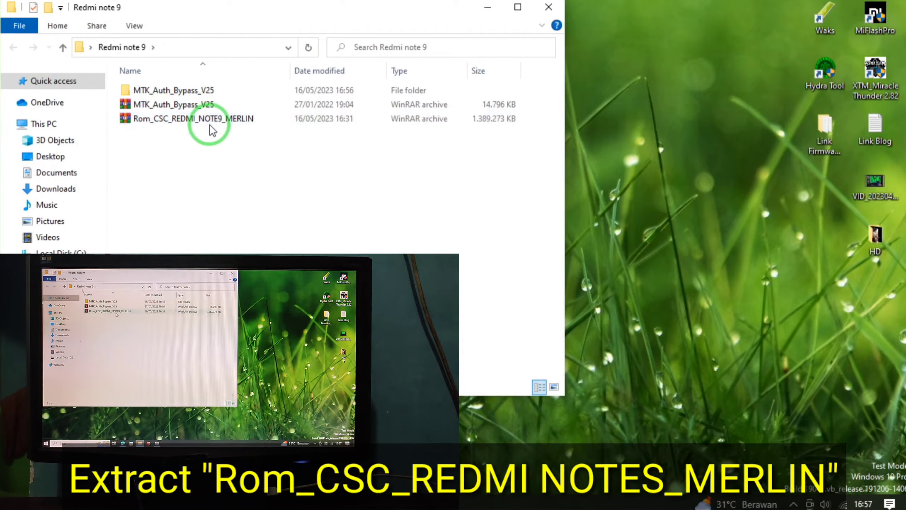
Step: Choose WinRAR's 'Extract files...' for the Rom_CSC_REDMI_NOTE9_MERLIN archive
{"action": "left_click", "coordinate": [214, 123]}
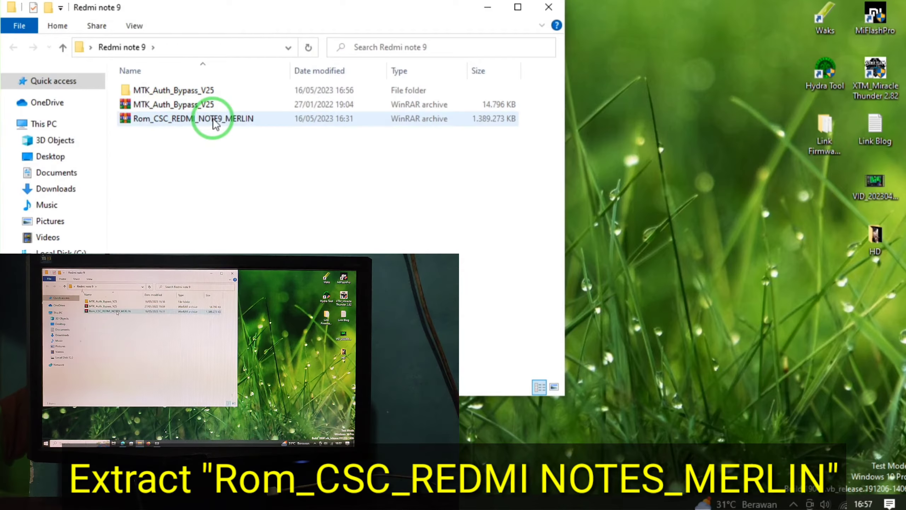
{"action": "left_click", "coordinate": [214, 122]}
{"action": "left_click", "coordinate": [238, 197]}
{"action": "left_click_drag", "start_coordinate": [271, 21], "coordinate": [486, 22]}
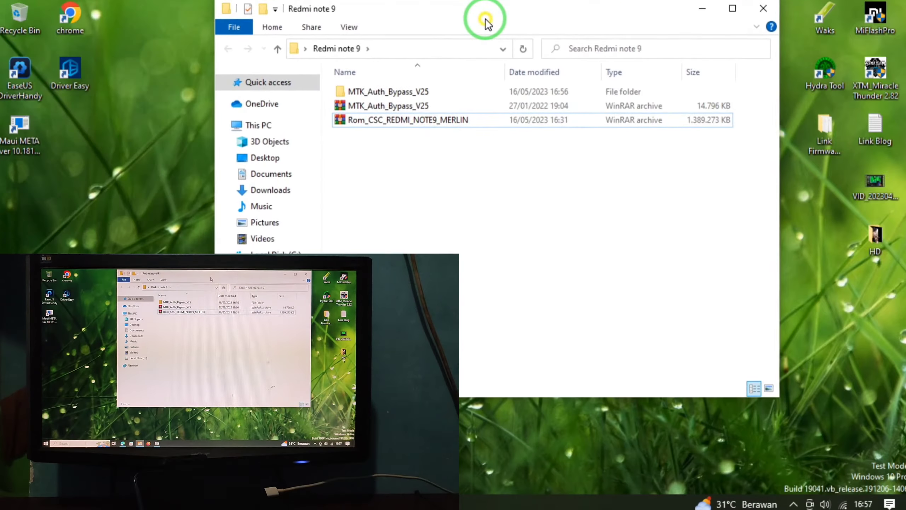
{"action": "right_click", "coordinate": [487, 125]}
{"action": "left_click", "coordinate": [445, 158]}
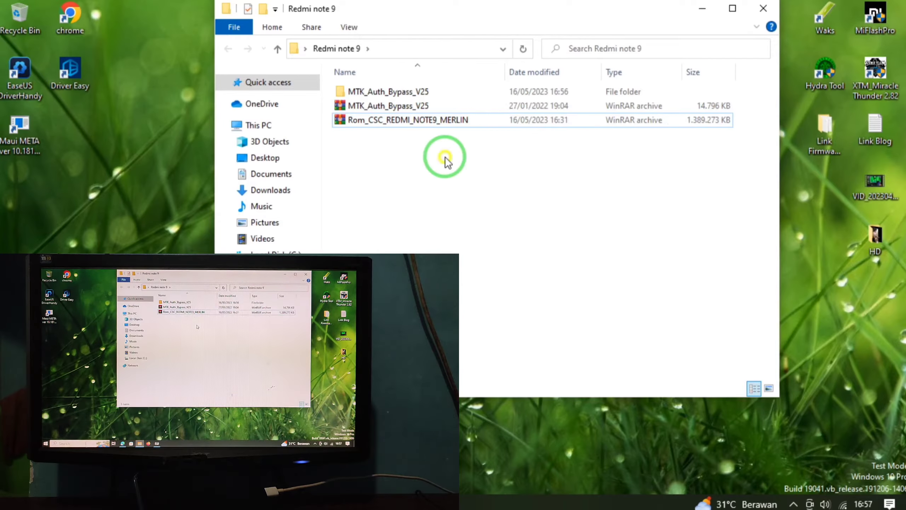
{"action": "left_click", "coordinate": [442, 125]}
{"action": "right_click", "coordinate": [443, 125]}
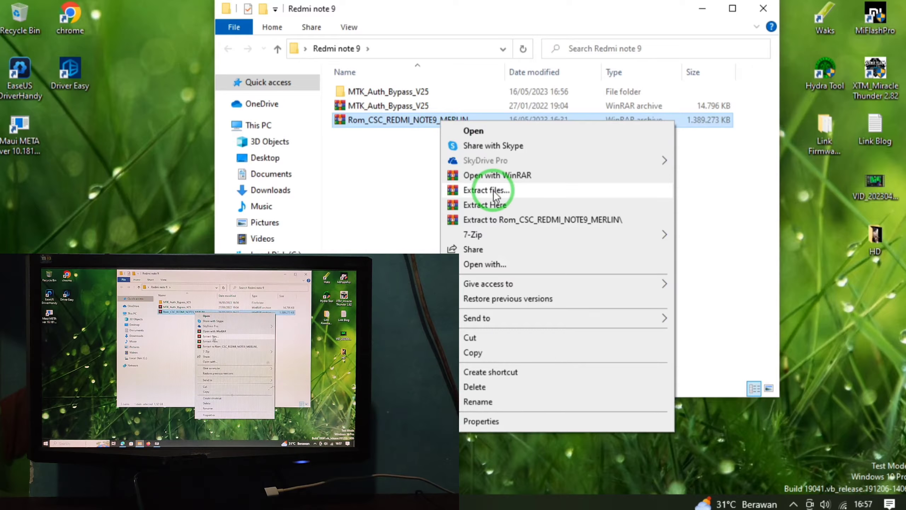
{"action": "left_click", "coordinate": [528, 189]}
Step: Accept the default extraction settings and enter the archive password to finish extracting
{"action": "left_click", "coordinate": [494, 388]}
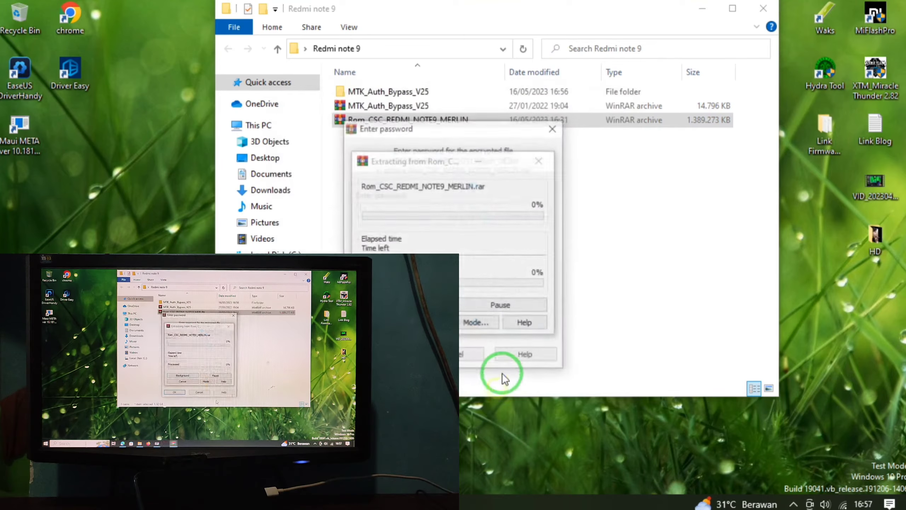
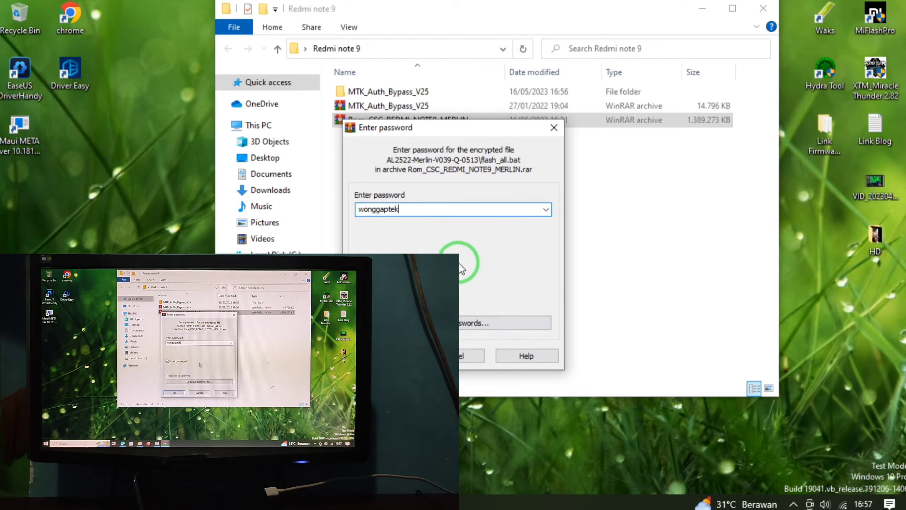
{"action": "left_click", "coordinate": [425, 357]}
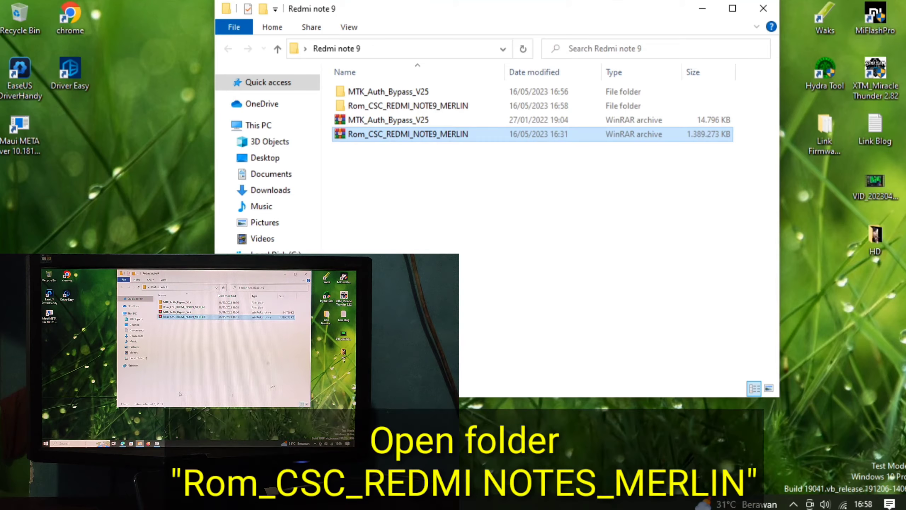
Step: Launch flash_tool from the Rom_CSC_REDMI_NOTE9_MERLIN > SP_Flash_Tool folder
{"action": "left_click", "coordinate": [430, 105]}
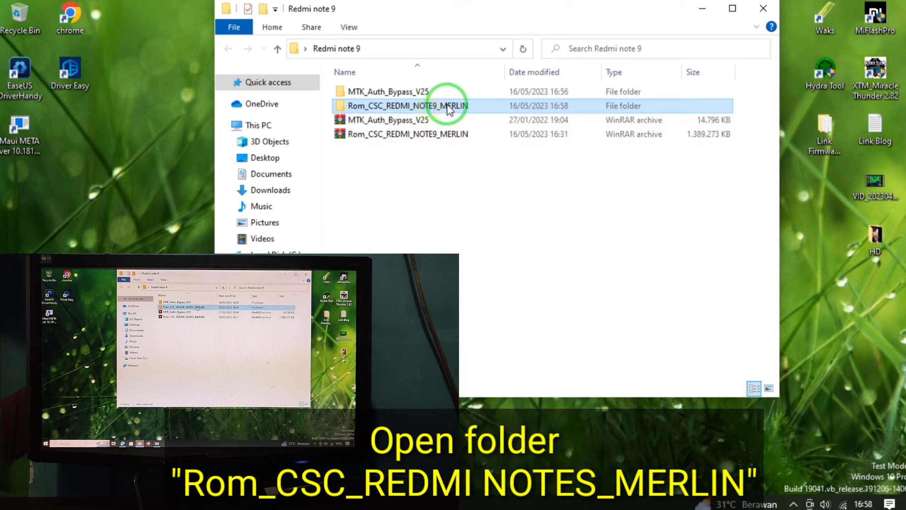
{"action": "double_click", "coordinate": [447, 105]}
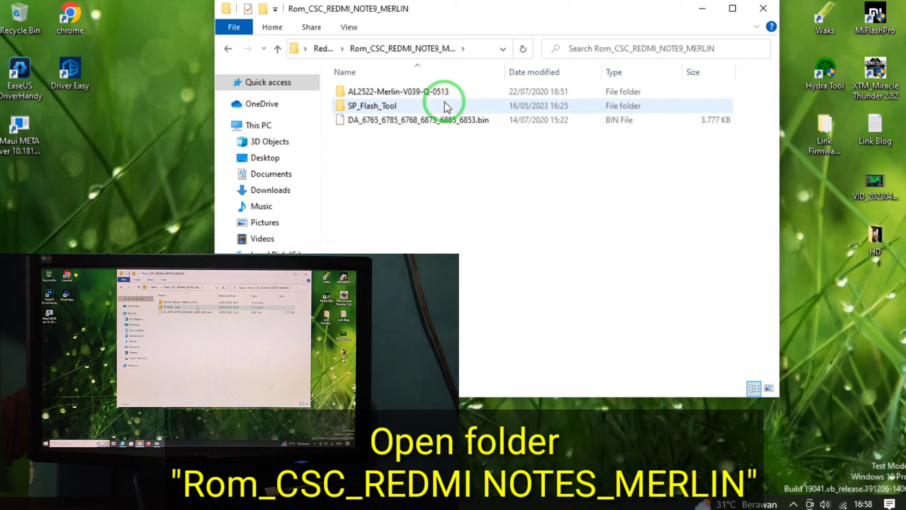
{"action": "left_click", "coordinate": [414, 108]}
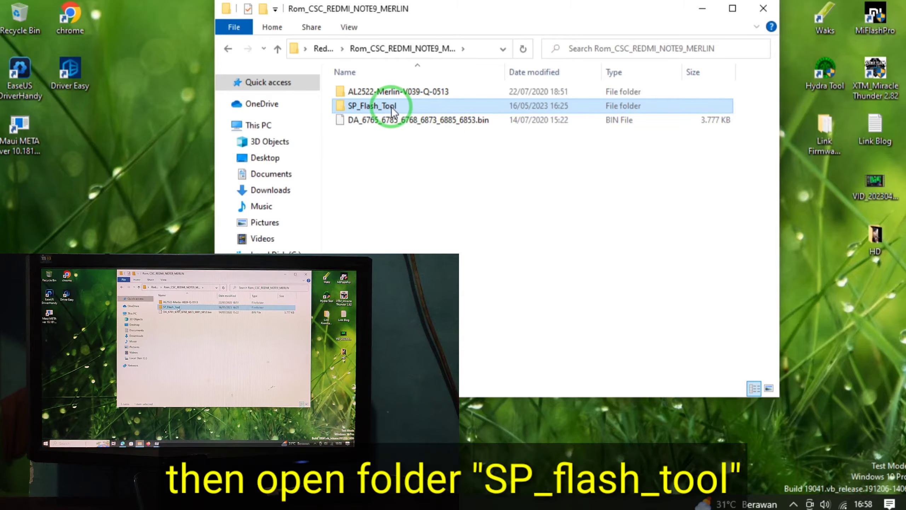
{"action": "double_click", "coordinate": [412, 109]}
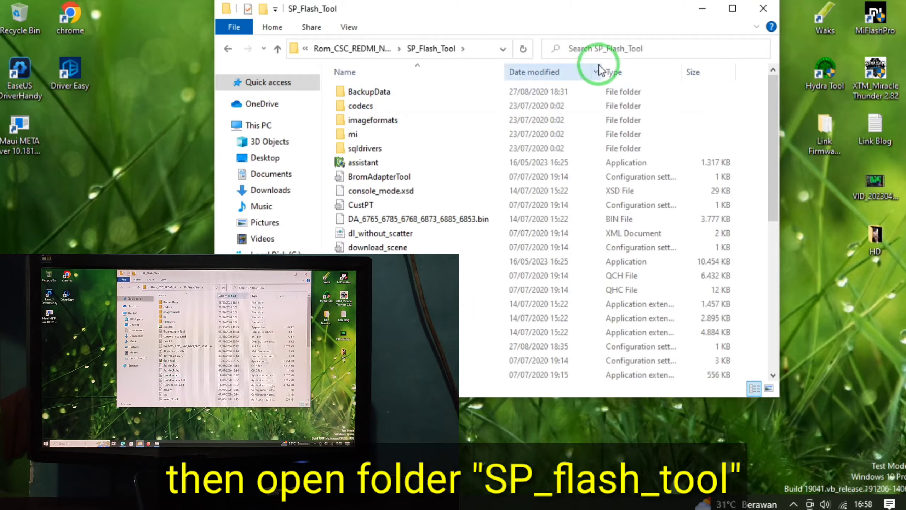
{"action": "left_click_drag", "start_coordinate": [771, 147], "coordinate": [771, 201]}
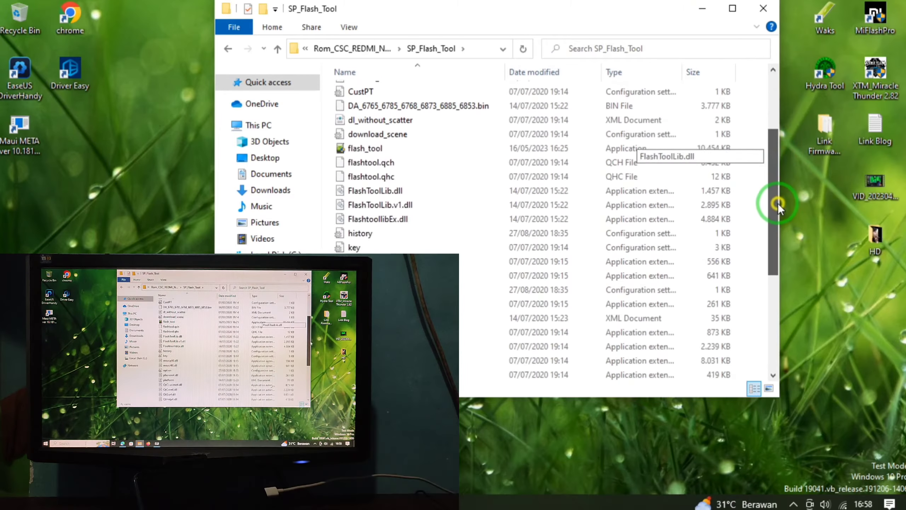
{"action": "left_click", "coordinate": [385, 150]}
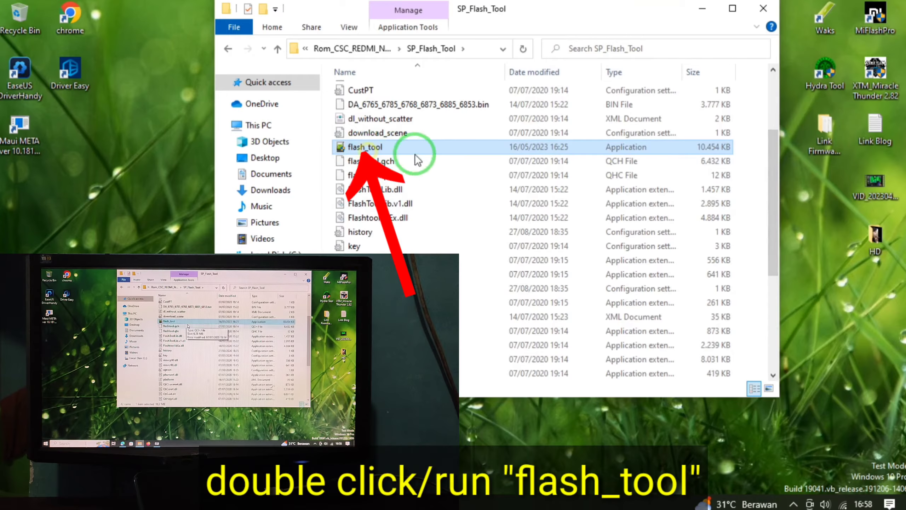
{"action": "double_click", "coordinate": [383, 154]}
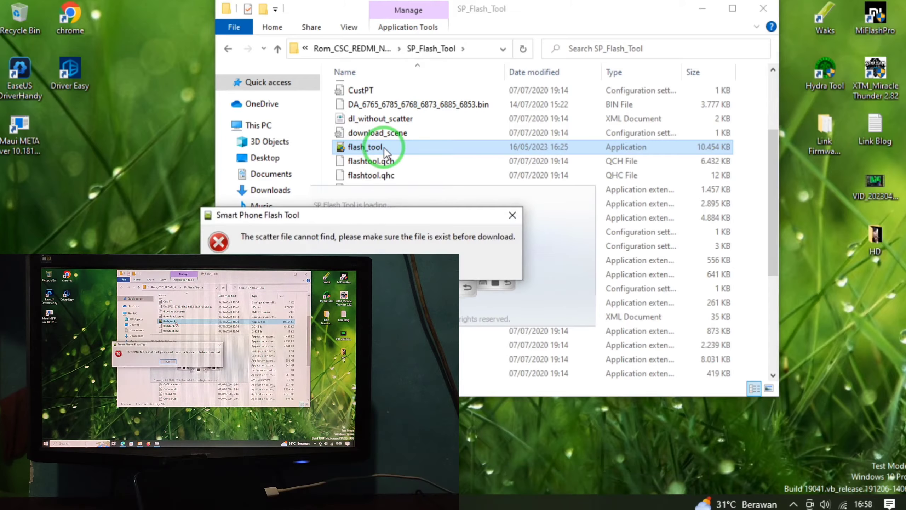
Step: Dismiss the missing scatter-file error and maximize the Flash Tool window
{"action": "left_click_drag", "start_coordinate": [370, 221], "coordinate": [591, 128]}
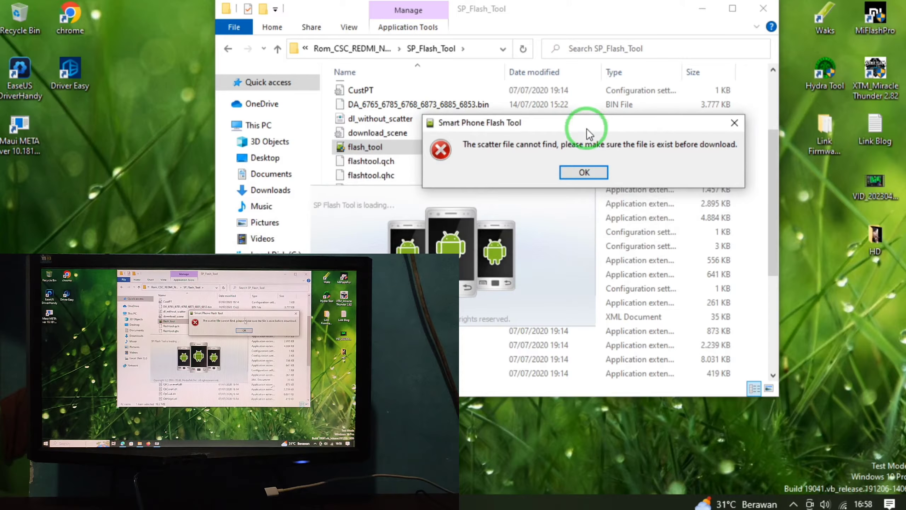
{"action": "left_click", "coordinate": [585, 173]}
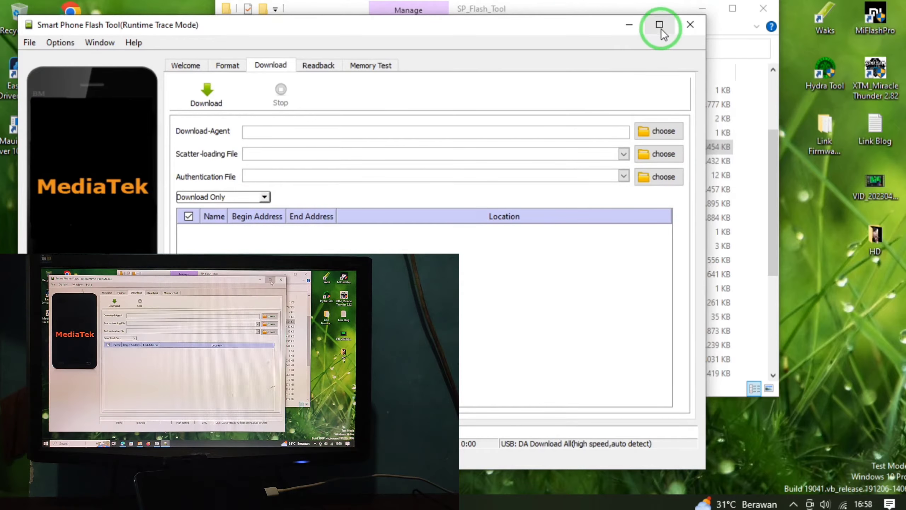
{"action": "left_click", "coordinate": [661, 29]}
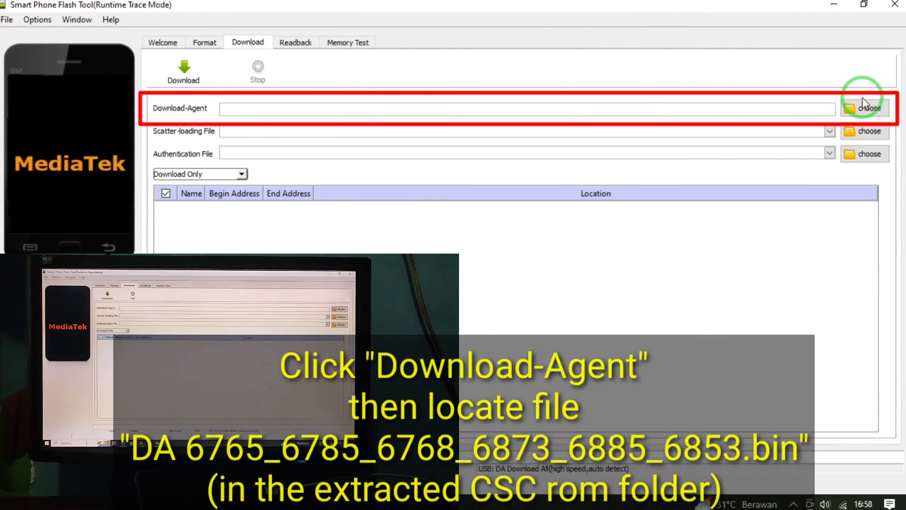
Step: Load DA_6765_6785_6768_6873_6885_6853.bin as the download agent
{"action": "left_click", "coordinate": [863, 111]}
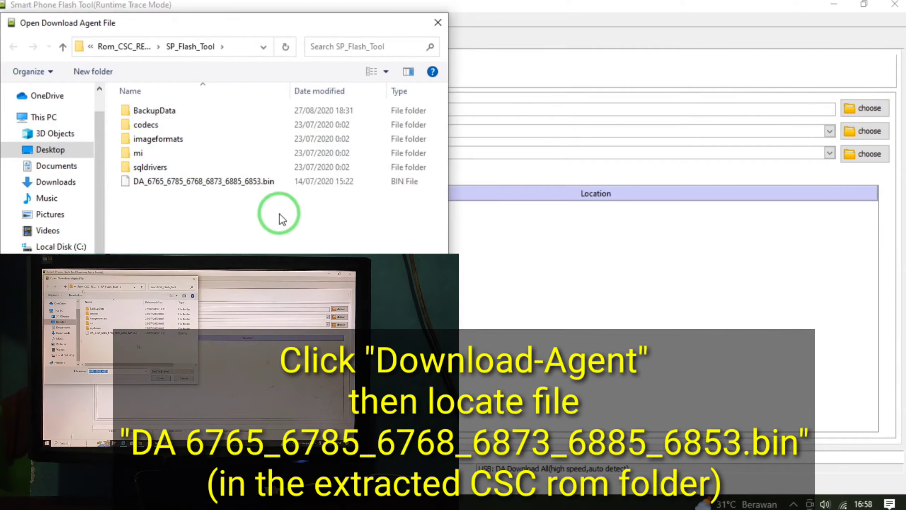
{"action": "left_click", "coordinate": [208, 183]}
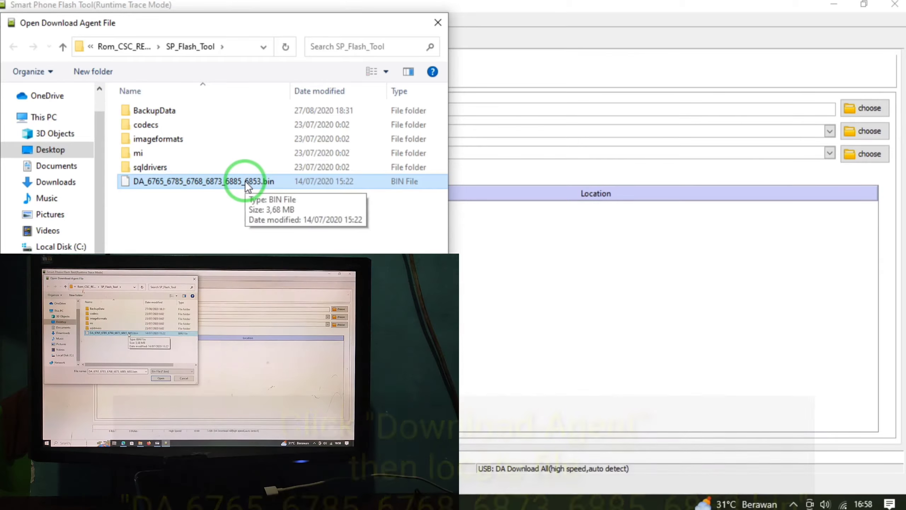
{"action": "double_click", "coordinate": [281, 184]}
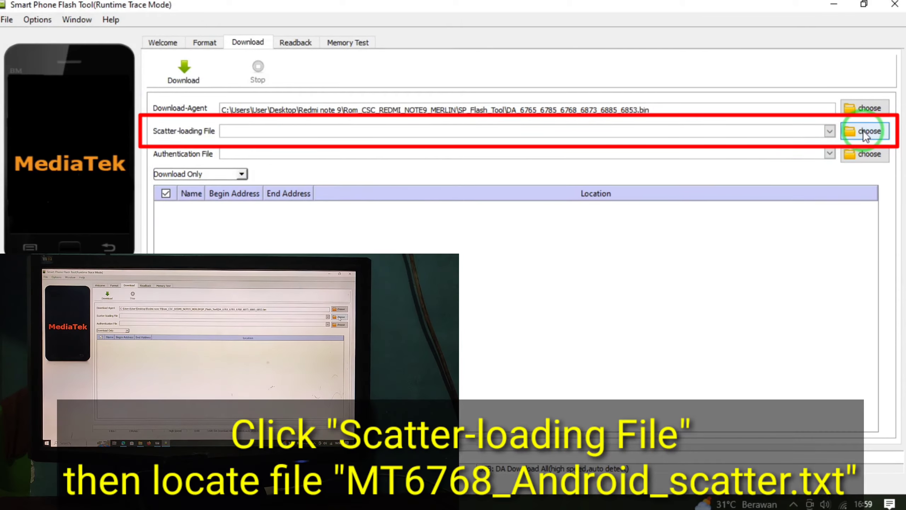
Step: Load MT6768_Android_scatter from Desktop > Redmi note 9 > Rom_CSC_REDMI_NOTE9_MERLIN > AL2522-Merlin-V039-Q-0513 > images
{"action": "left_click", "coordinate": [864, 132]}
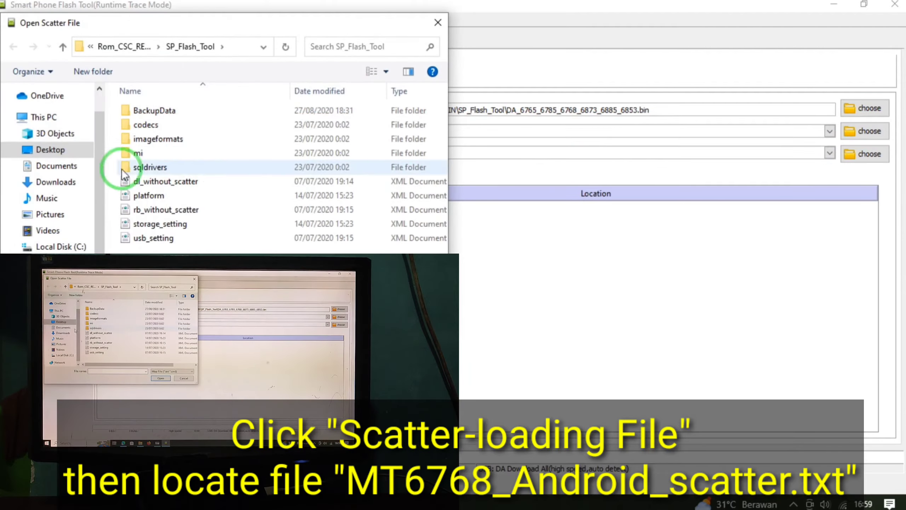
{"action": "left_click", "coordinate": [59, 152]}
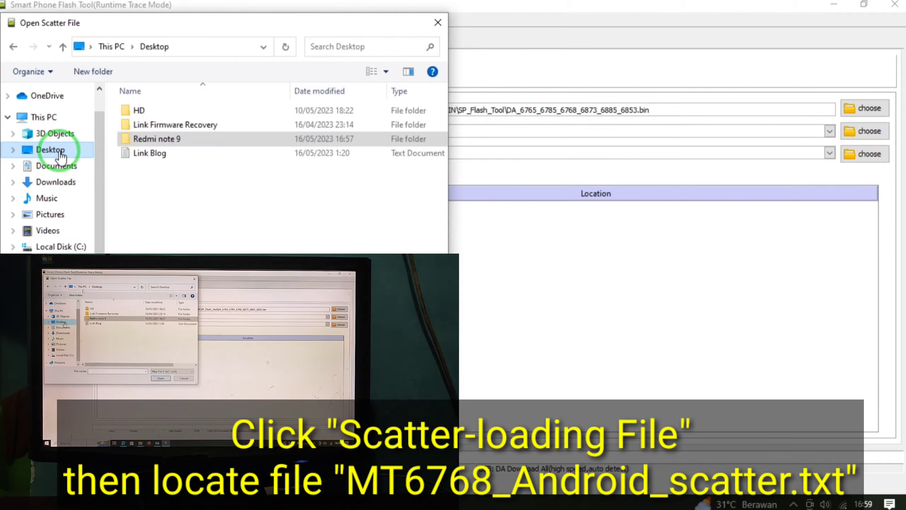
{"action": "double_click", "coordinate": [164, 138]}
{"action": "left_click", "coordinate": [168, 126]}
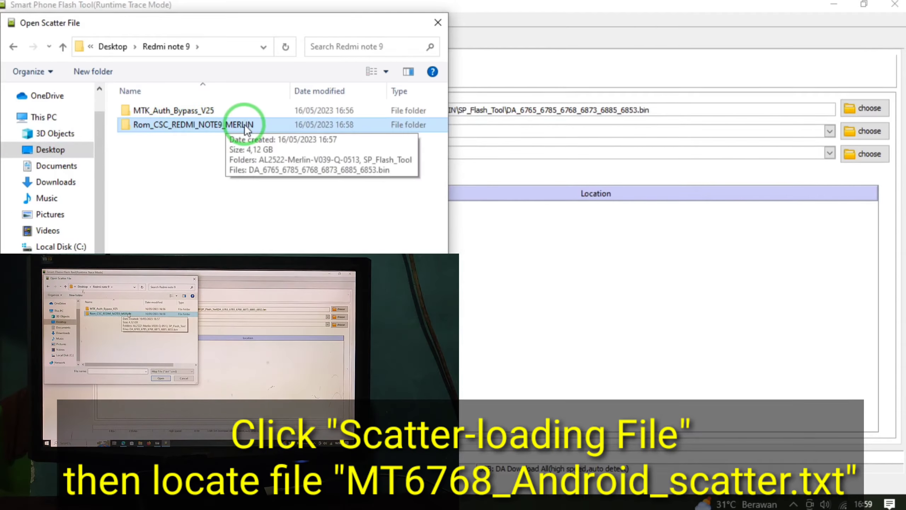
{"action": "double_click", "coordinate": [230, 124]}
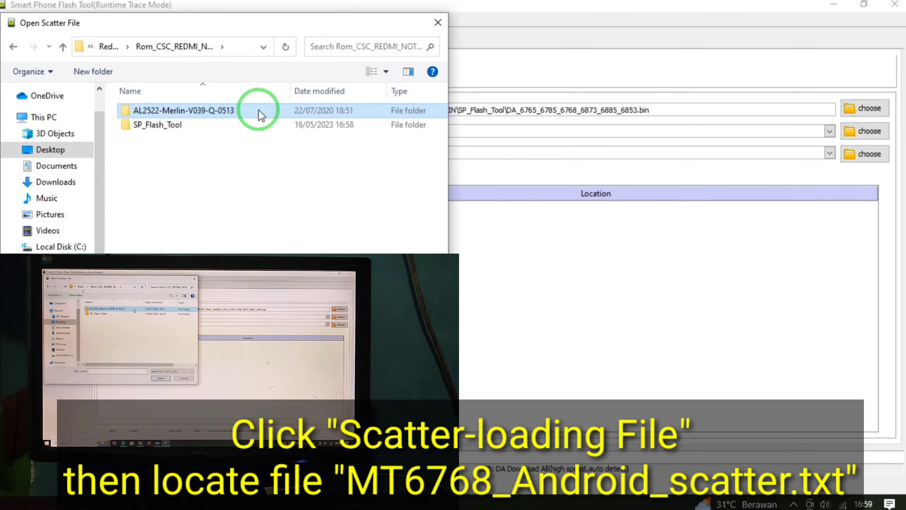
{"action": "double_click", "coordinate": [252, 112]}
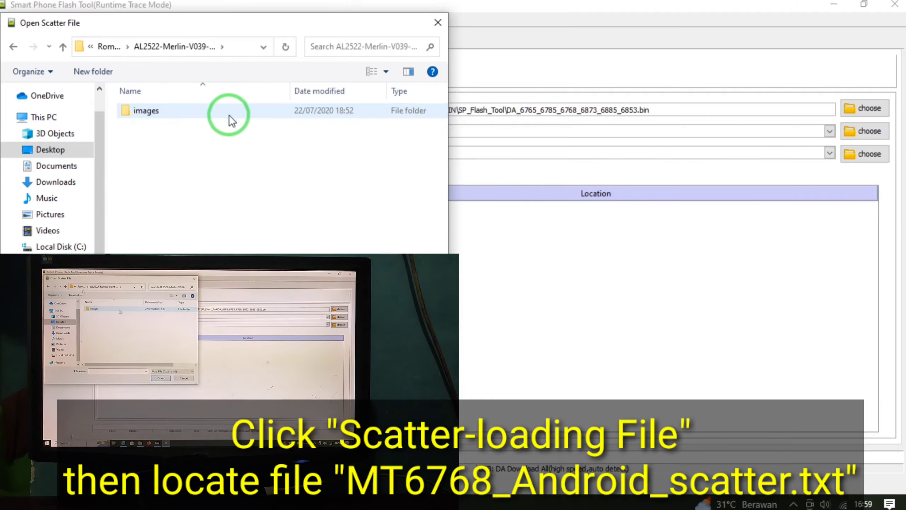
{"action": "left_click", "coordinate": [171, 112]}
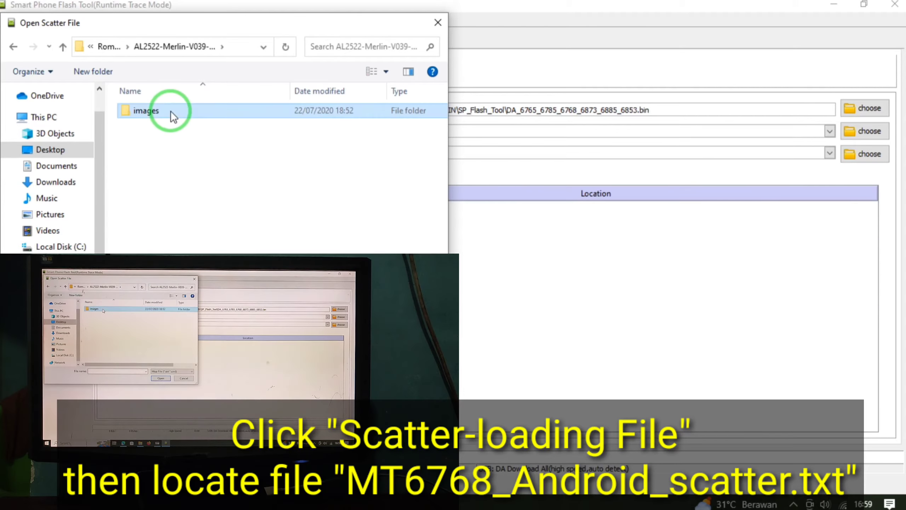
{"action": "double_click", "coordinate": [232, 113]}
{"action": "left_click", "coordinate": [220, 153]}
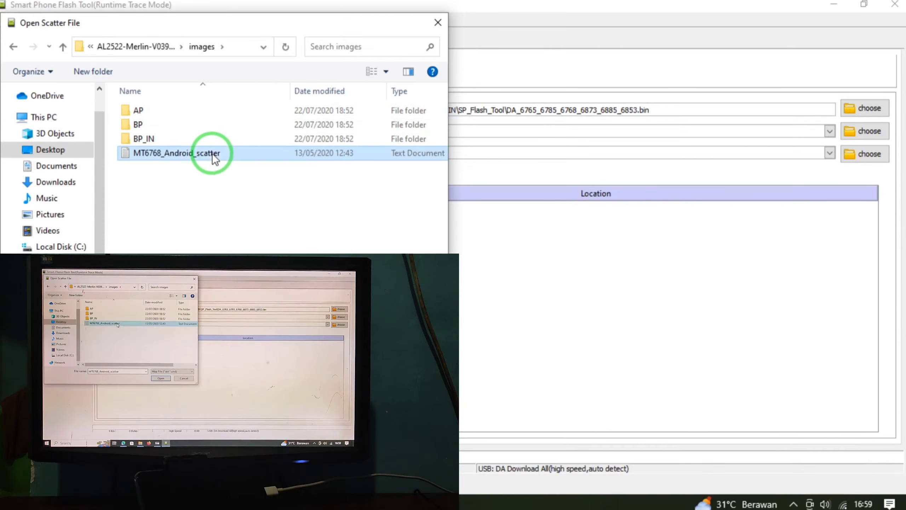
{"action": "double_click", "coordinate": [242, 156]}
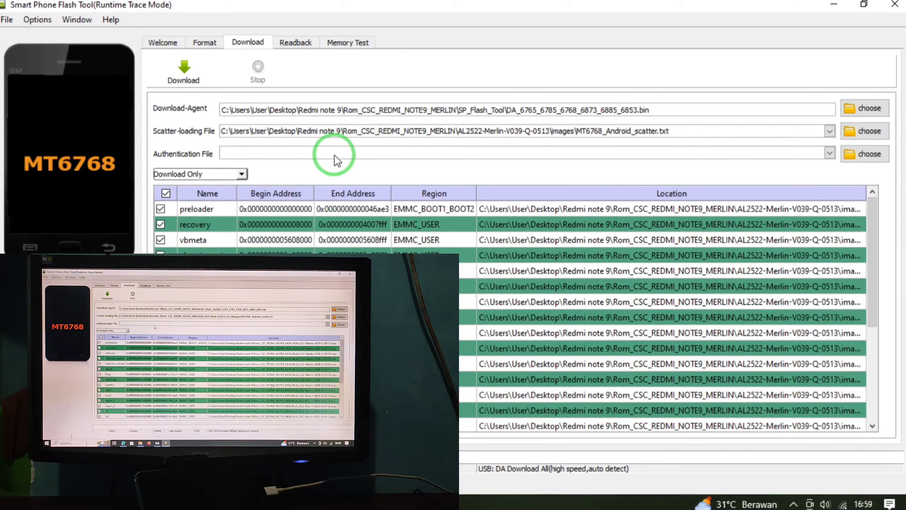
Step: Keep 'Download Only' as the flashing mode and start the download to the phone
{"action": "left_click", "coordinate": [242, 174]}
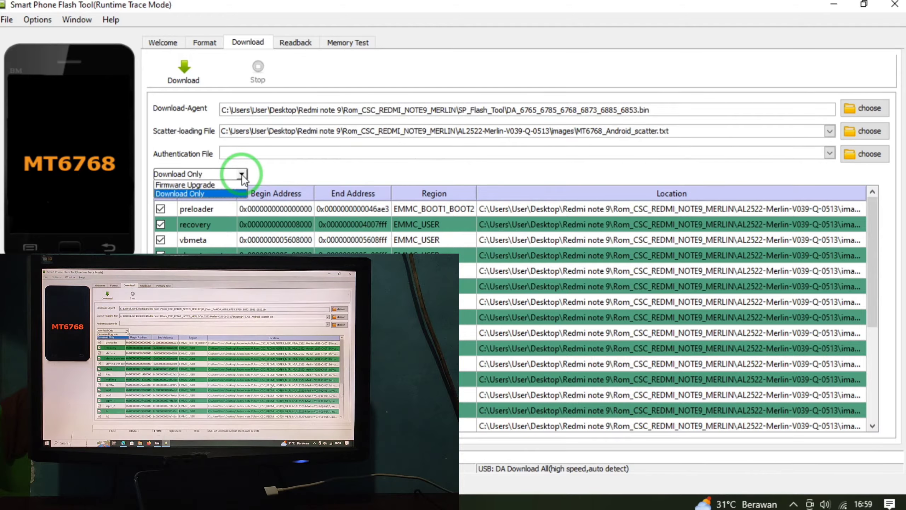
{"action": "left_click", "coordinate": [241, 175]}
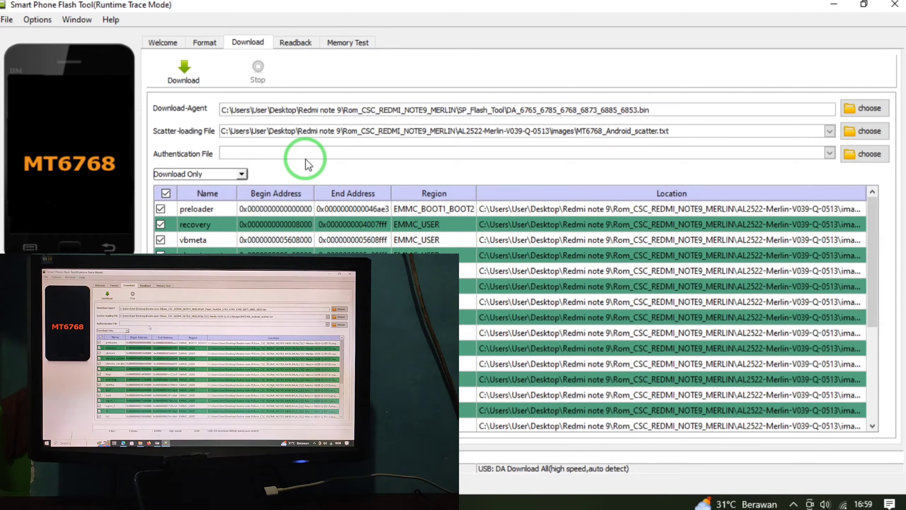
{"action": "left_click", "coordinate": [184, 75]}
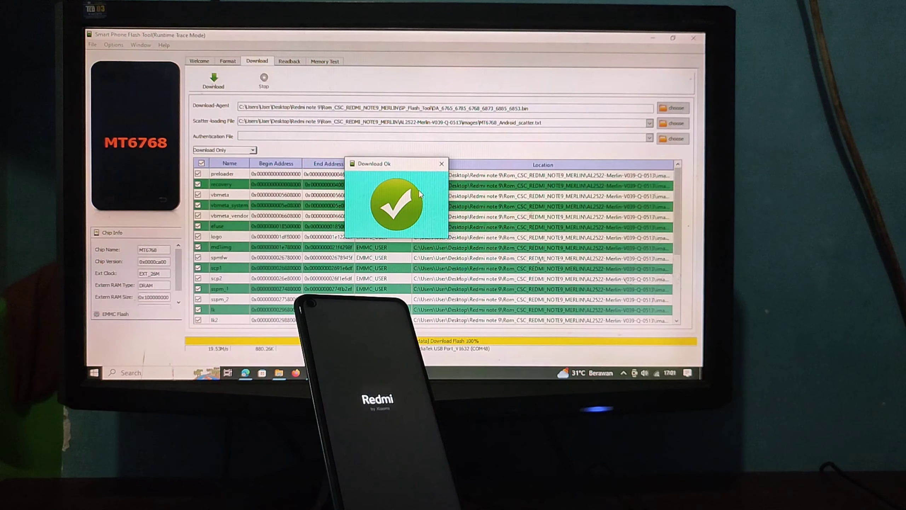
Step: Close the Download Ok dialog, SP Flash Tool, and the SP_Flash_Tool folder window
{"action": "left_click", "coordinate": [442, 163]}
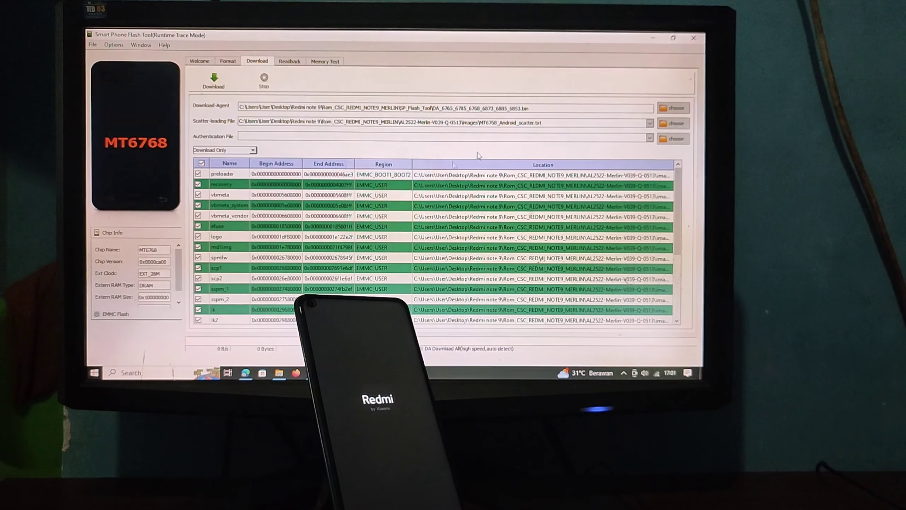
{"action": "left_click", "coordinate": [694, 39]}
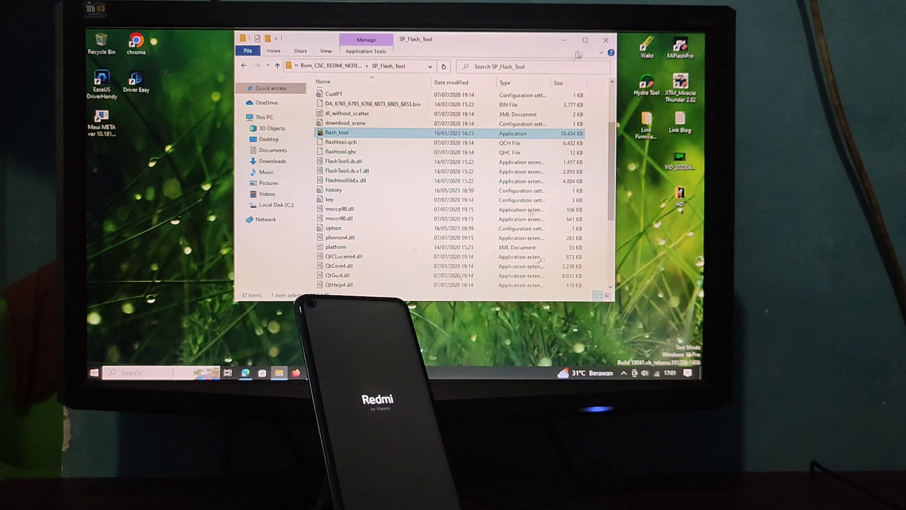
{"action": "left_click", "coordinate": [605, 40]}
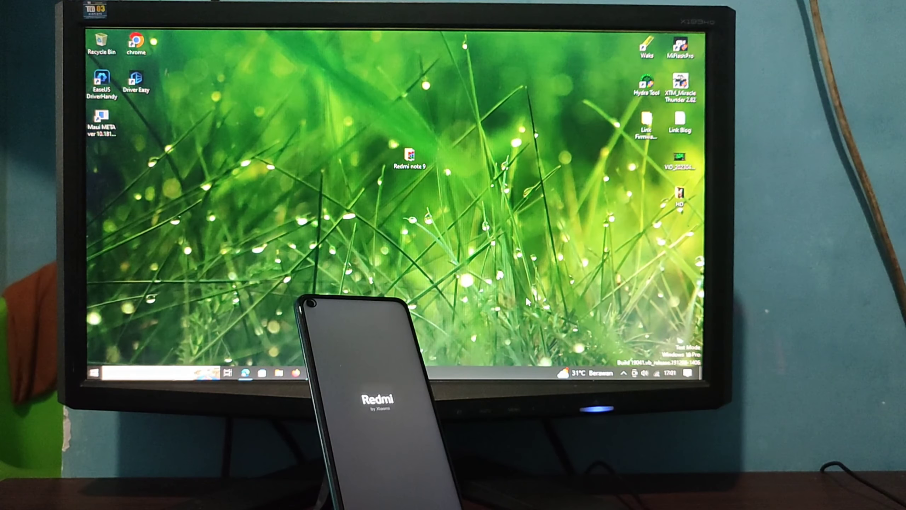